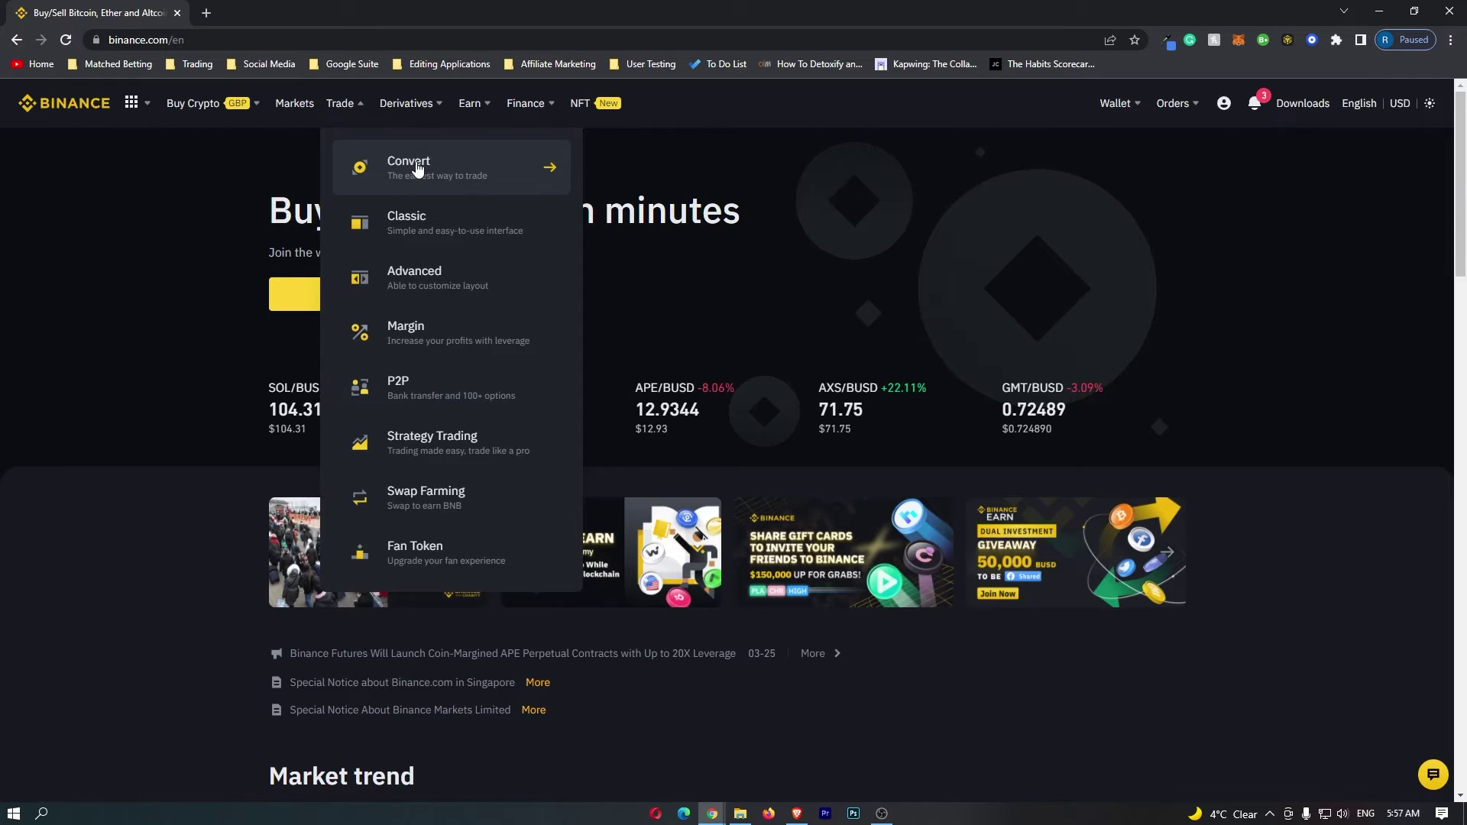
Step: Open the Convert & OTC Portal from the Trade menu and highlight its title
{"action": "left_click", "coordinate": [419, 169]}
{"action": "left_click_drag", "start_coordinate": [608, 173], "coordinate": [852, 180]}
Step: Change the From currency from USDT to BTC, with ETH becoming the receiving coin
{"action": "left_click", "coordinate": [887, 170]}
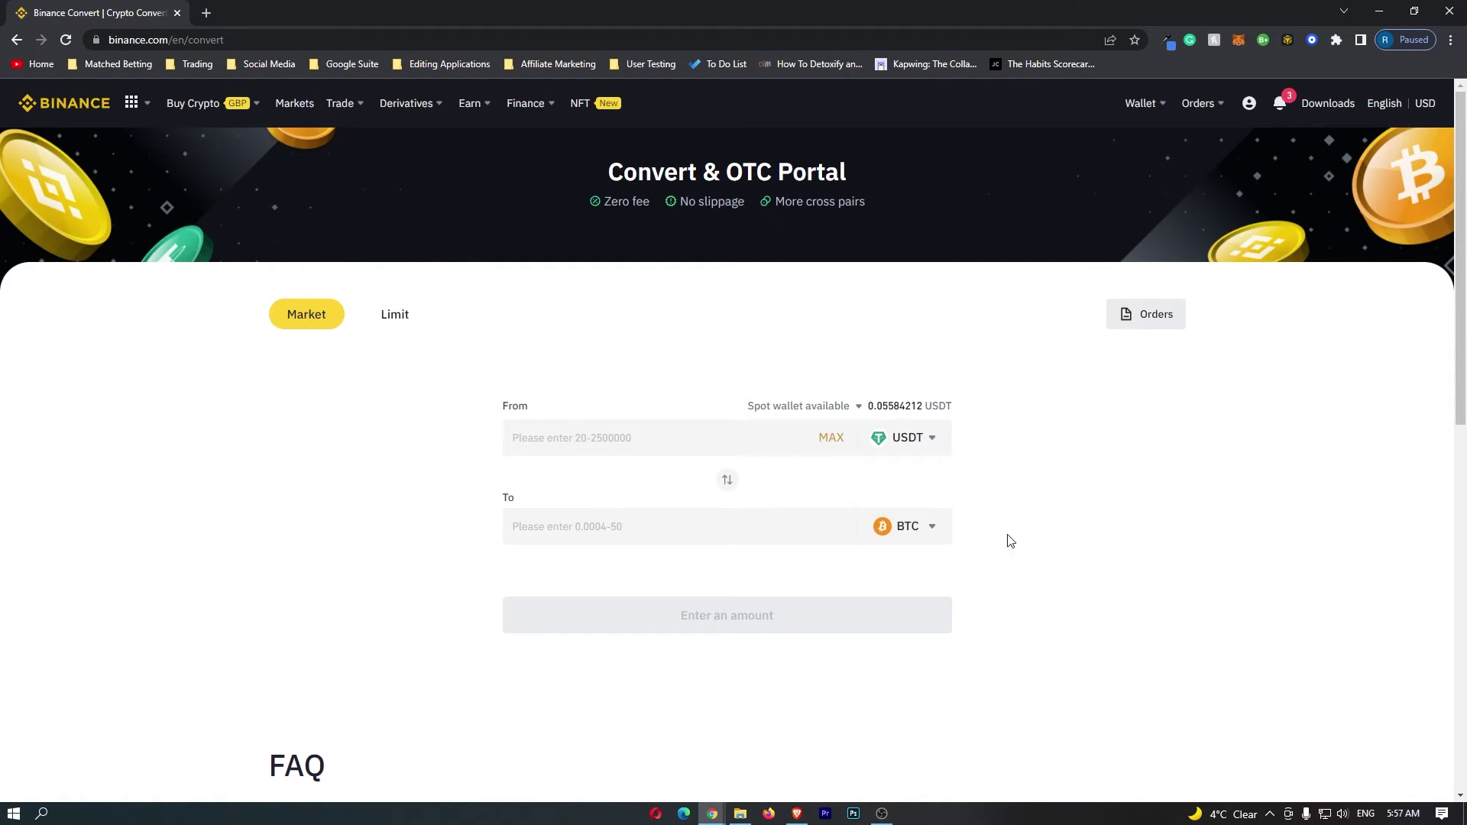
{"action": "left_click", "coordinate": [936, 443]}
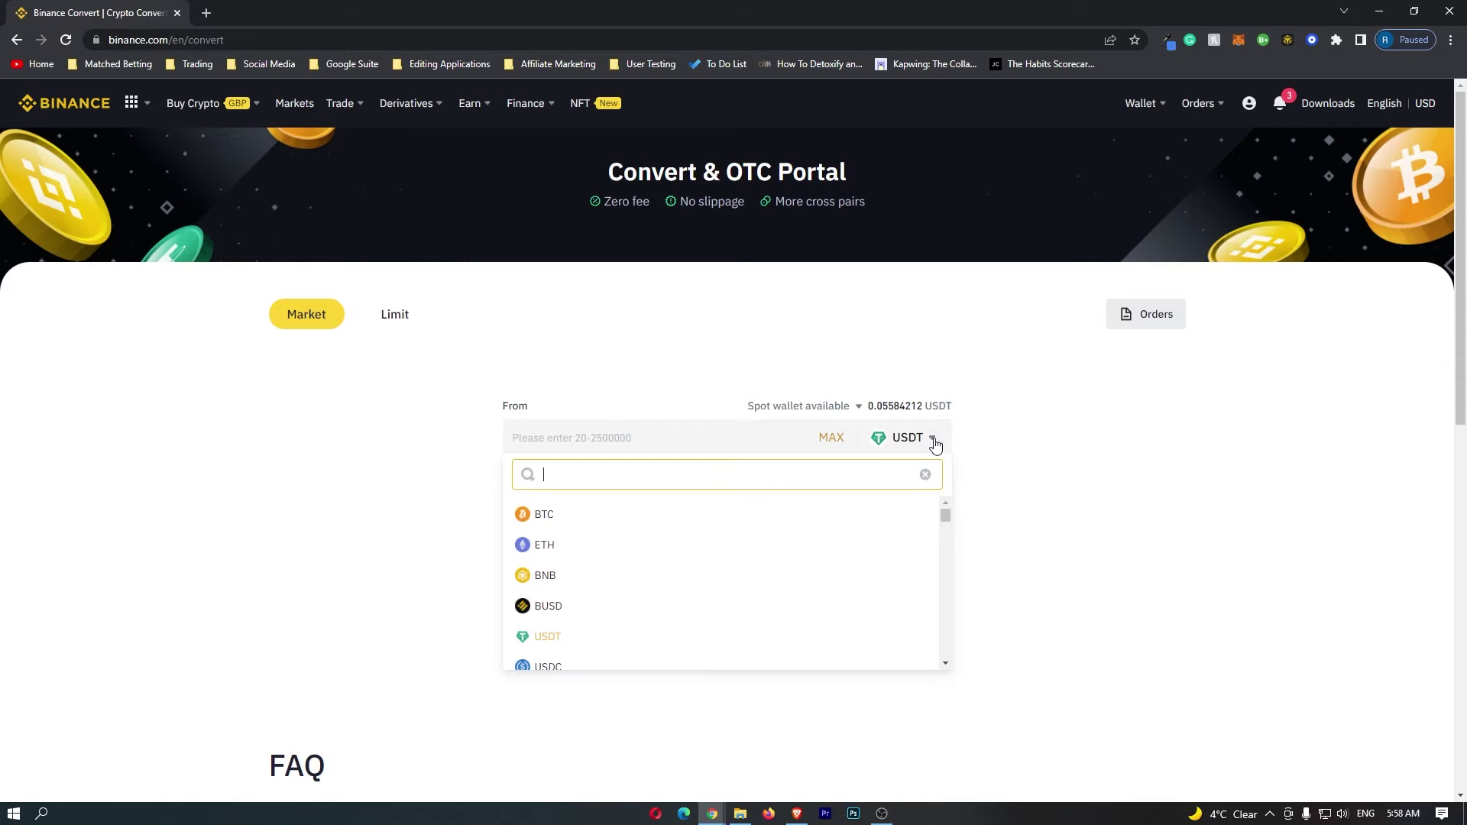
{"action": "left_click", "coordinate": [544, 518]}
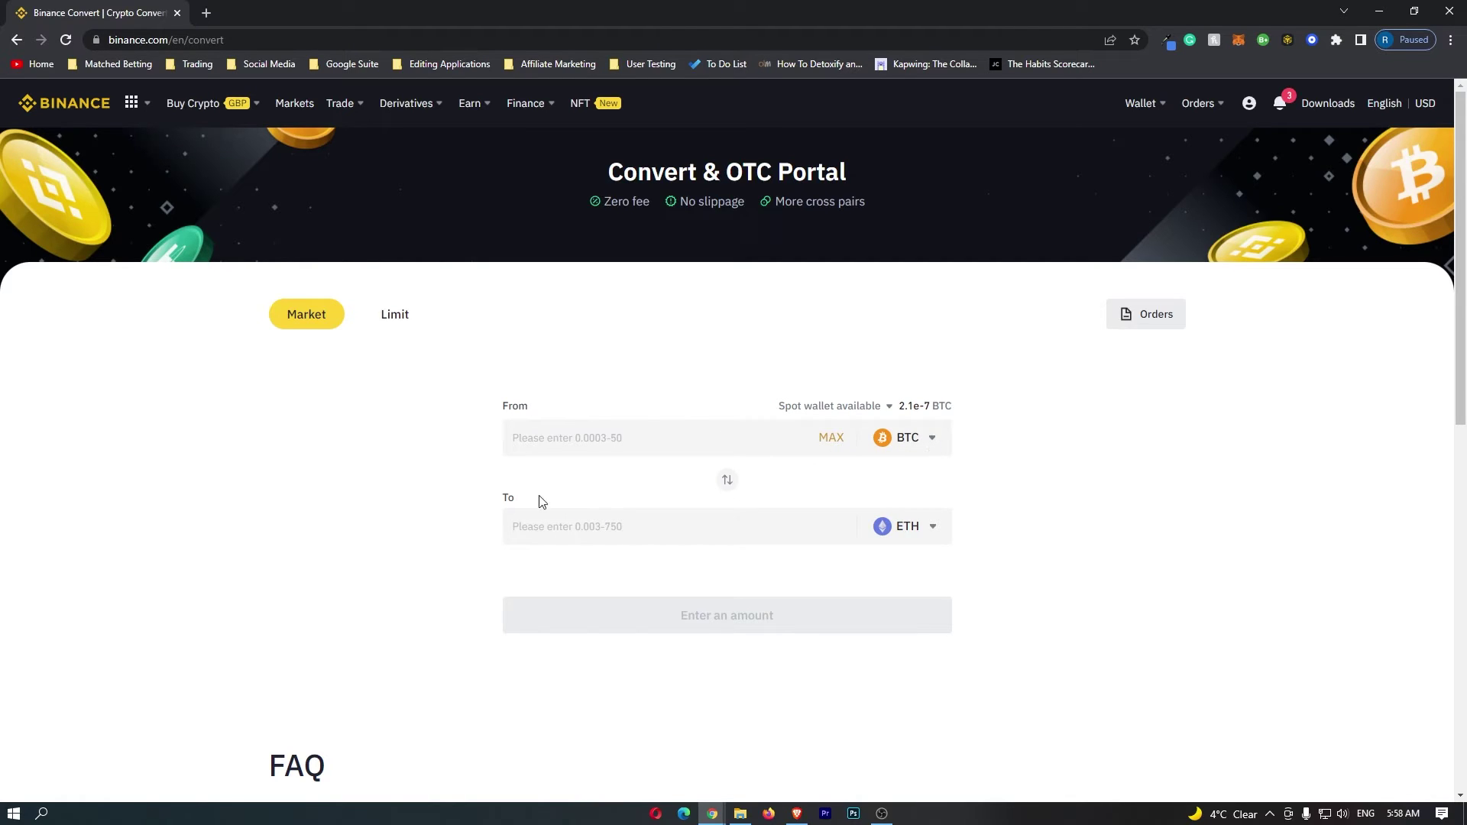
Step: Search 'usdt' in the To currency list to receive USDT instead of ETH
{"action": "mouse_move", "coordinate": [676, 526]}
{"action": "left_click", "coordinate": [932, 527]}
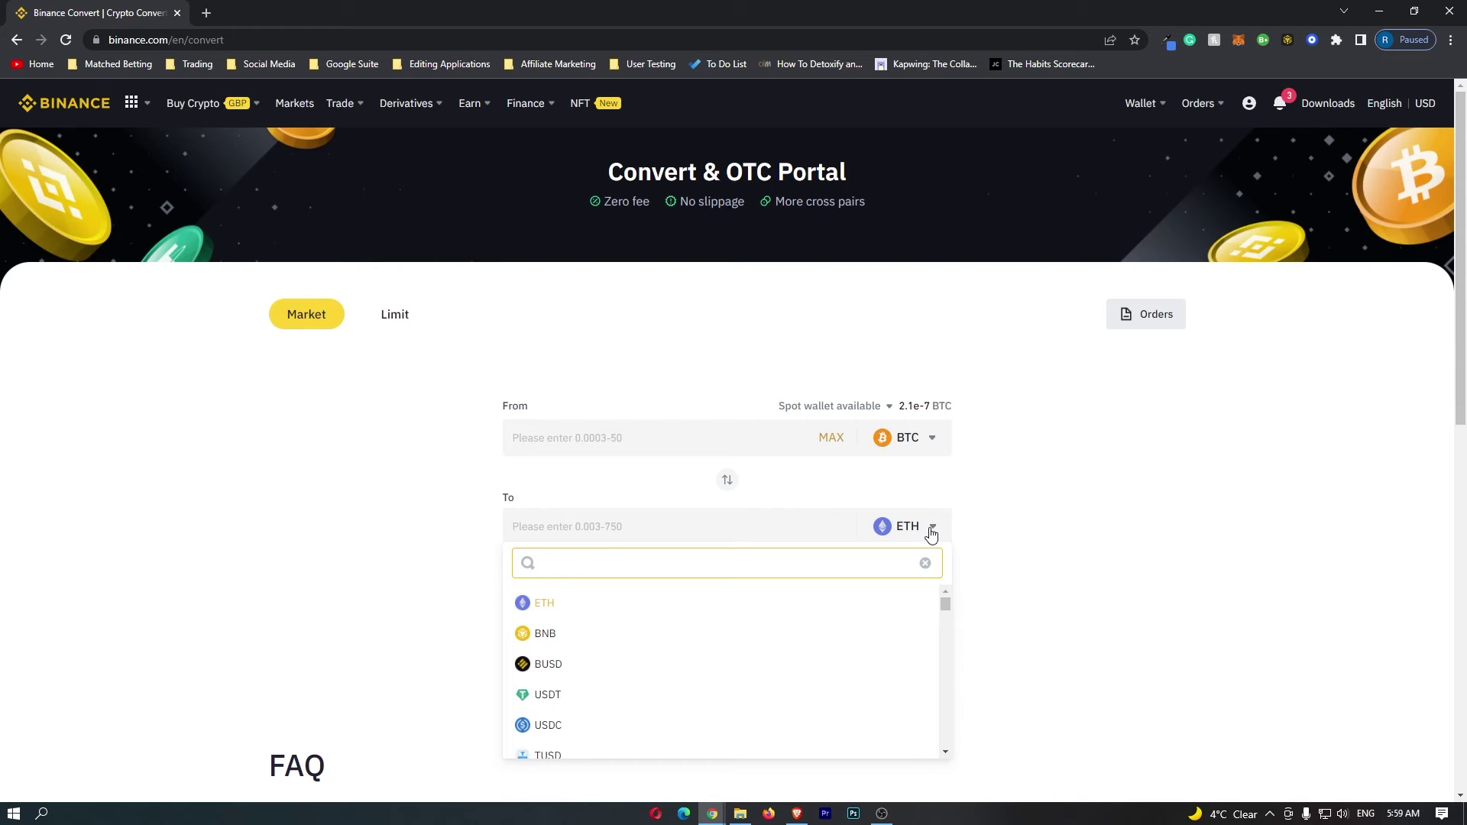
{"action": "type", "text": "usdt"}
{"action": "key", "text": "Return"}
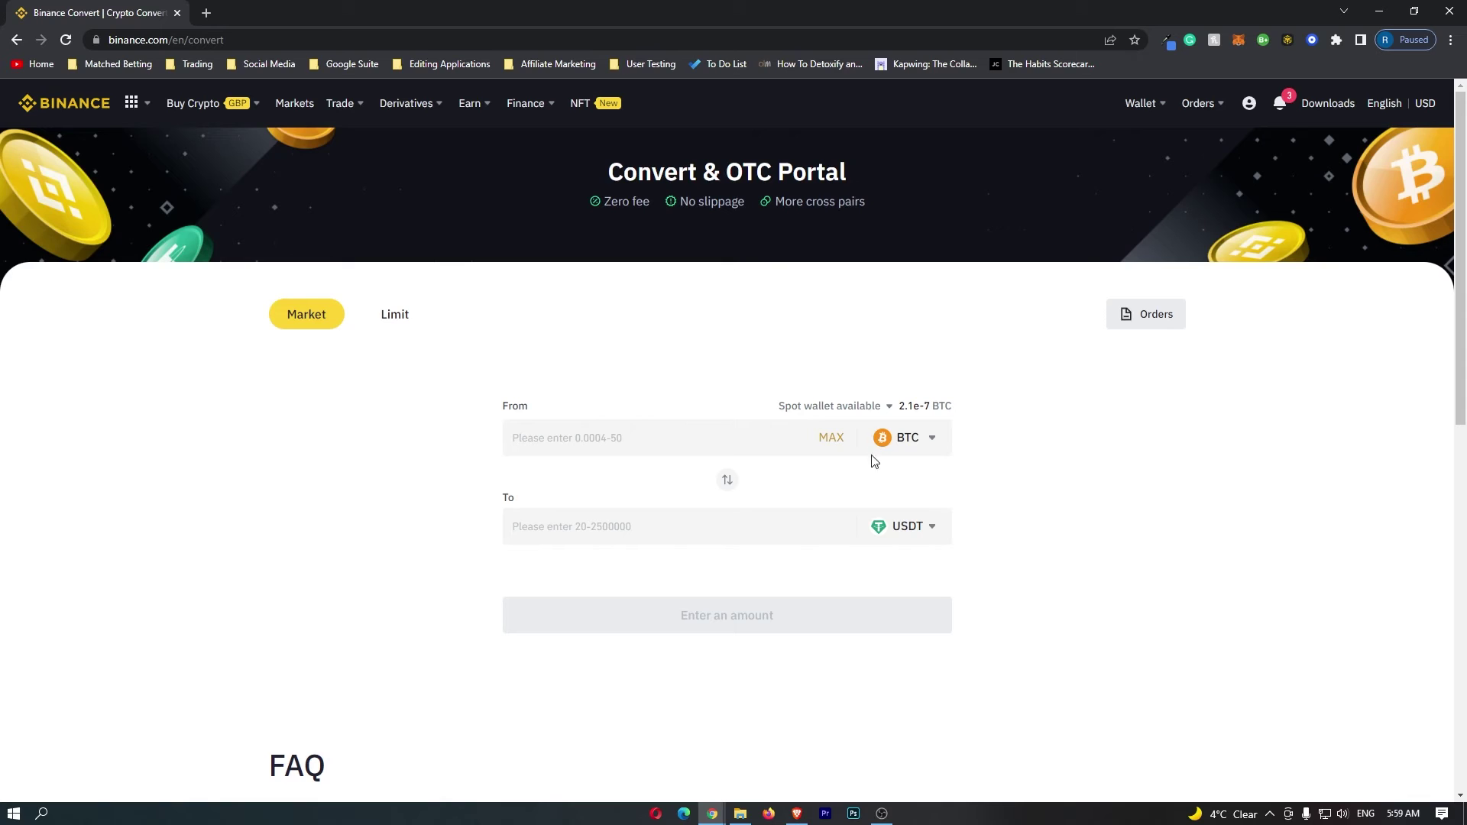
Step: Preview converting 1 BTC and highlight the quoted 44,053.8 USDT to receive
{"action": "left_click", "coordinate": [641, 434]}
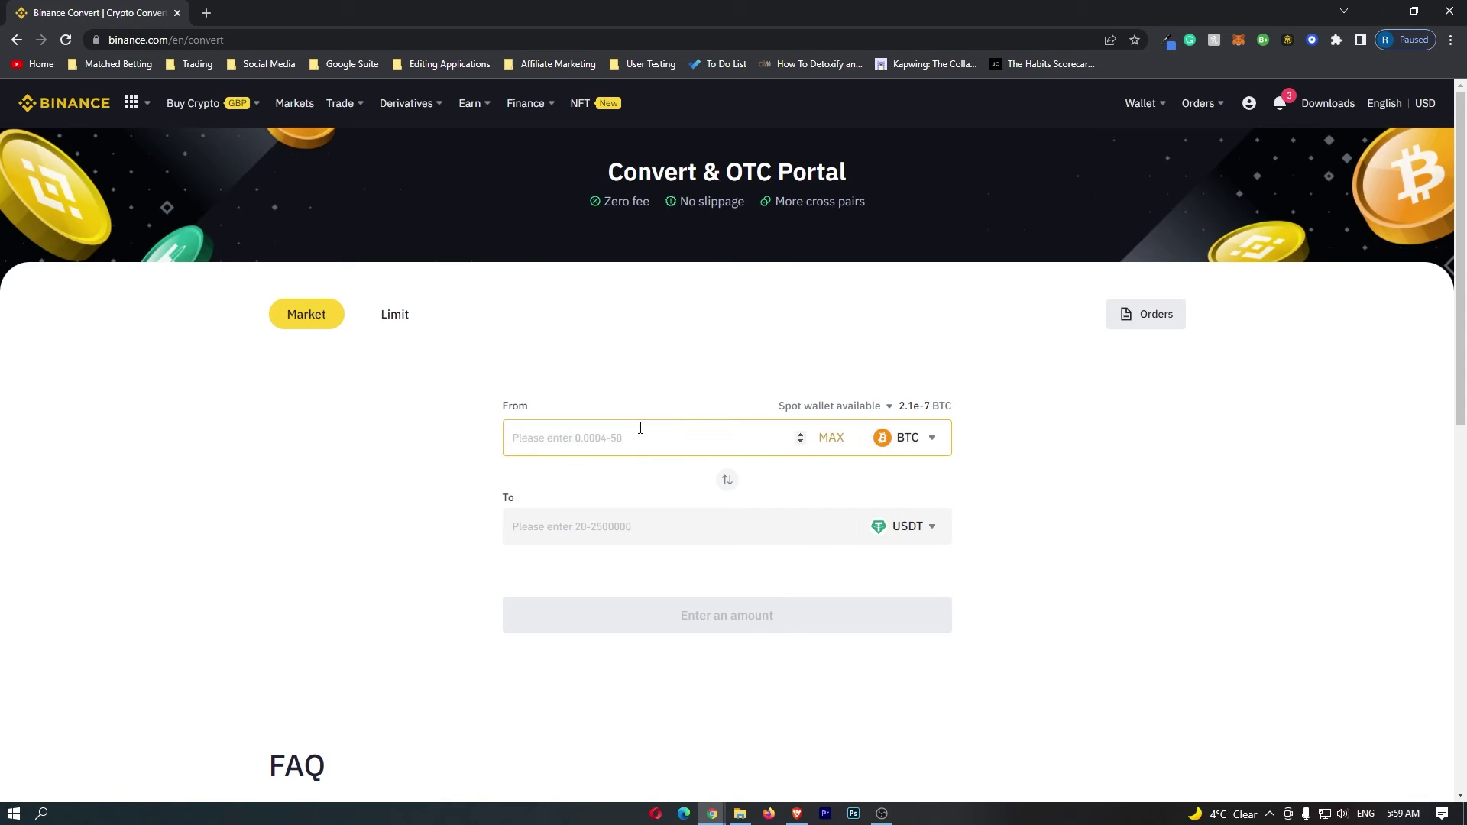
{"action": "type", "text": "1"}
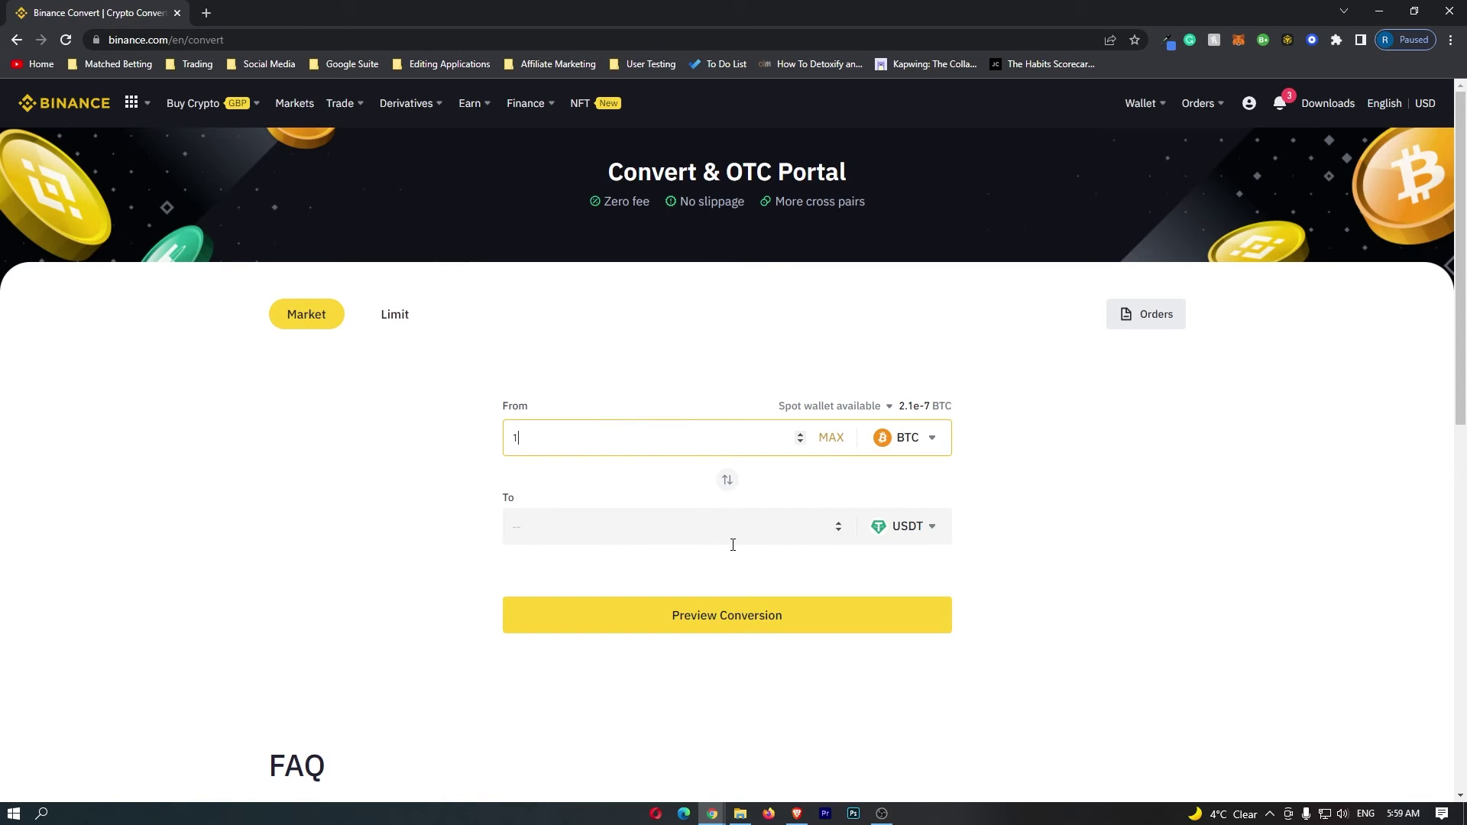
{"action": "left_click", "coordinate": [757, 615]}
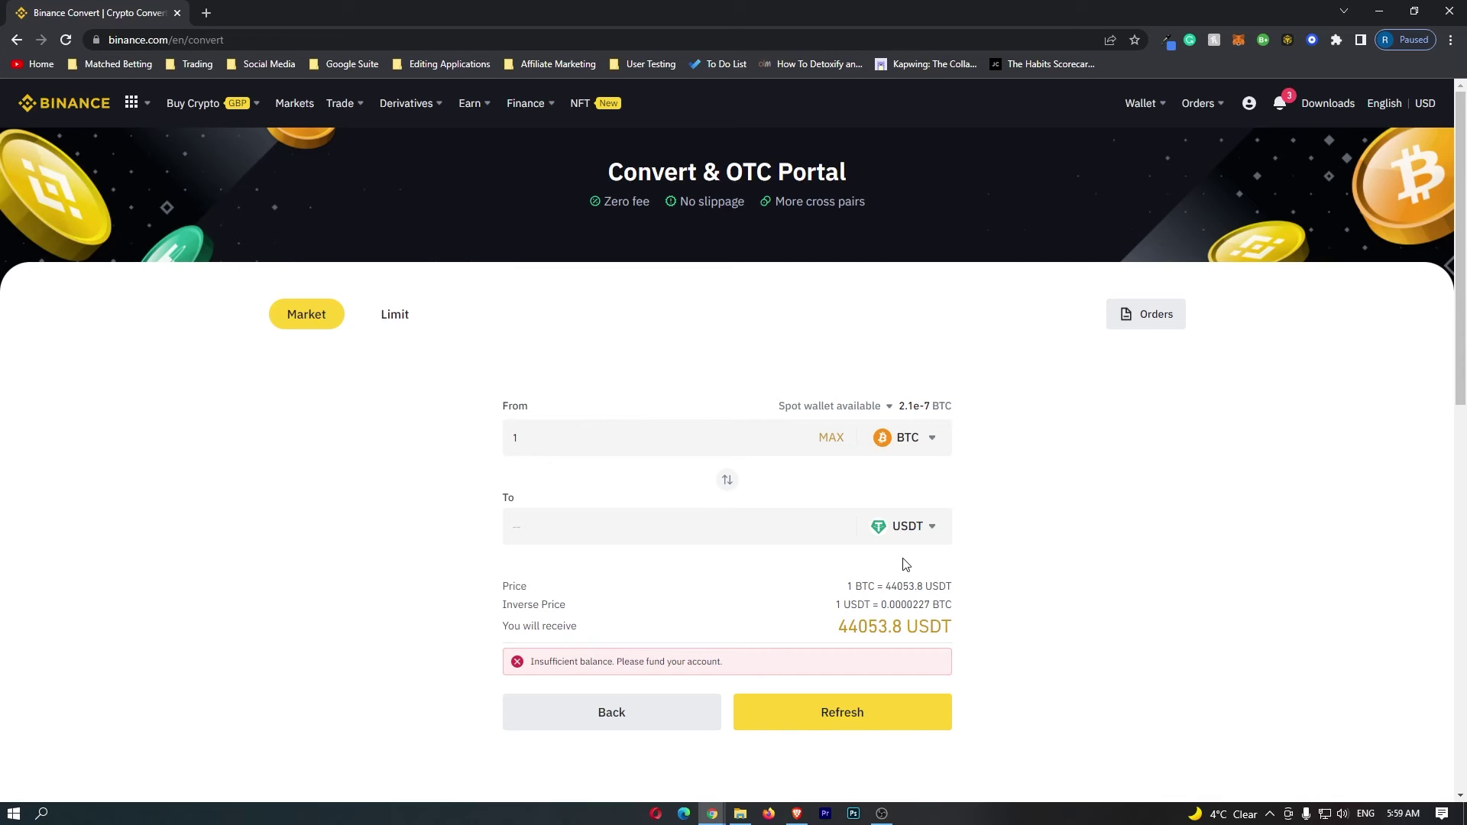
{"action": "left_click_drag", "start_coordinate": [840, 632], "coordinate": [963, 633]}
{"action": "left_click", "coordinate": [1005, 644]}
{"action": "left_click_drag", "start_coordinate": [837, 631], "coordinate": [963, 631]}
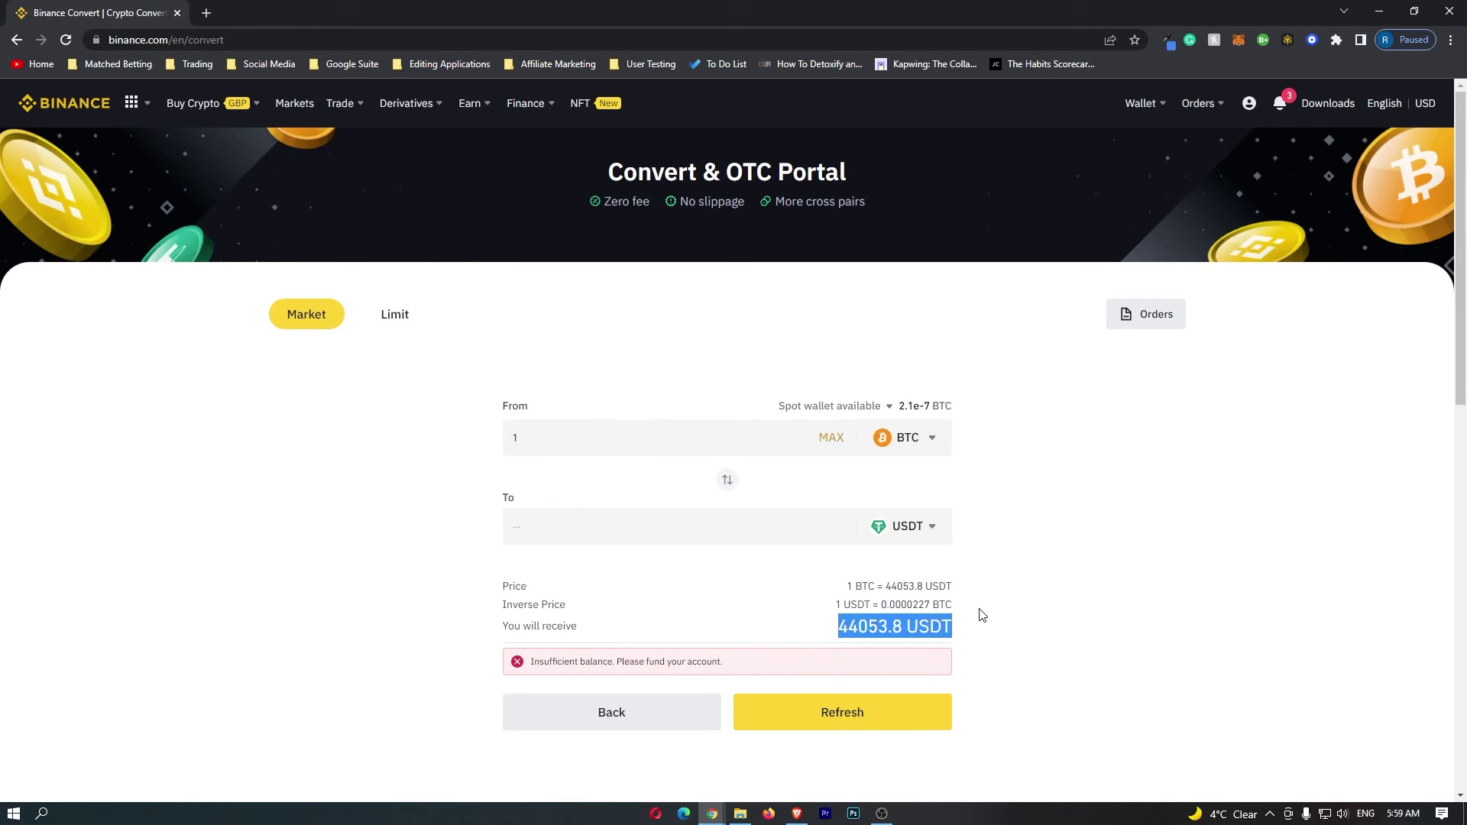
{"action": "left_click", "coordinate": [1003, 619]}
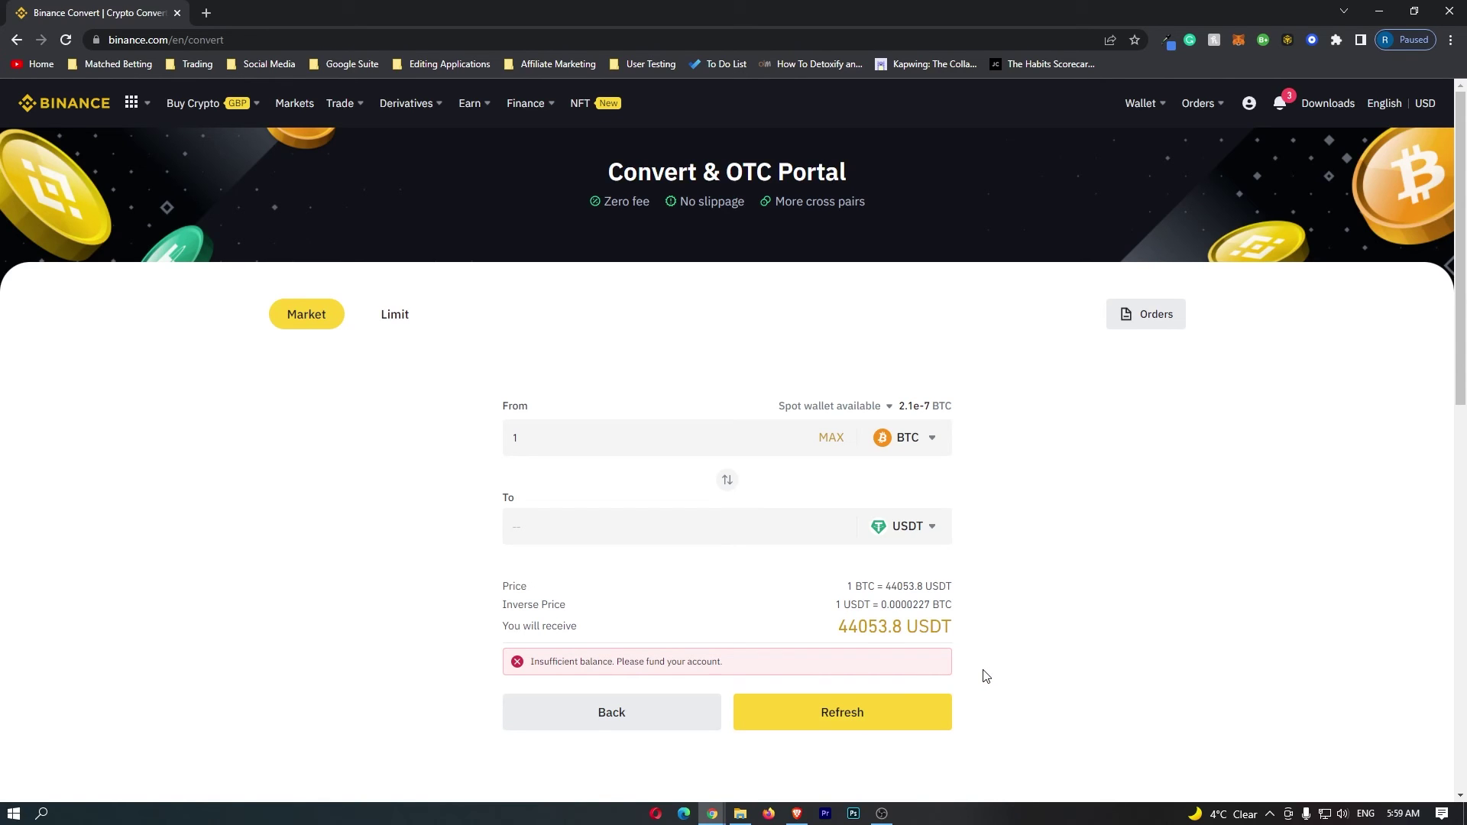
Step: Search 'gbp' in the To currency list and choose GBP as the receiving currency
{"action": "left_click", "coordinate": [932, 530]}
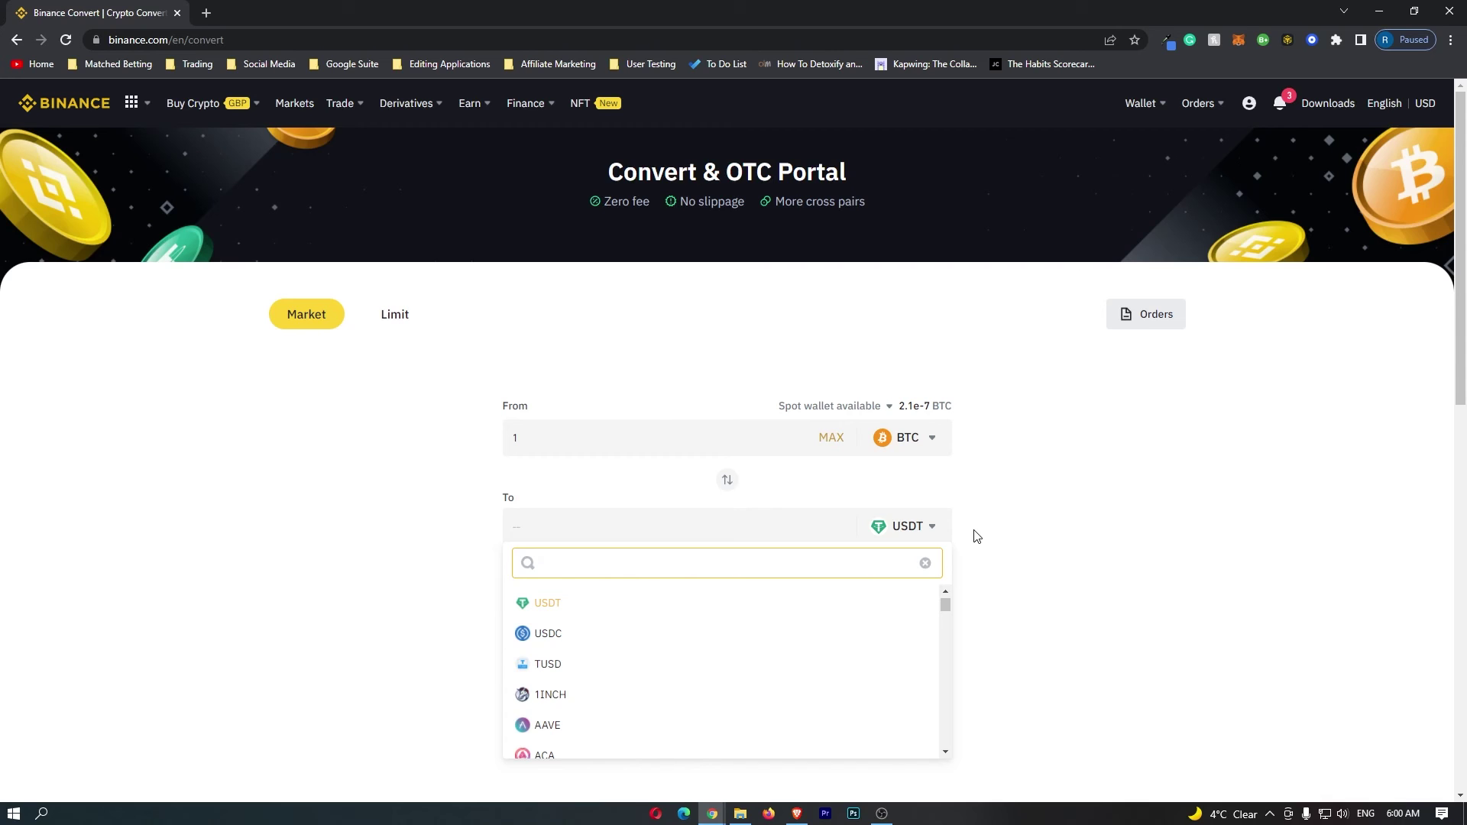
{"action": "type", "text": "eu"}
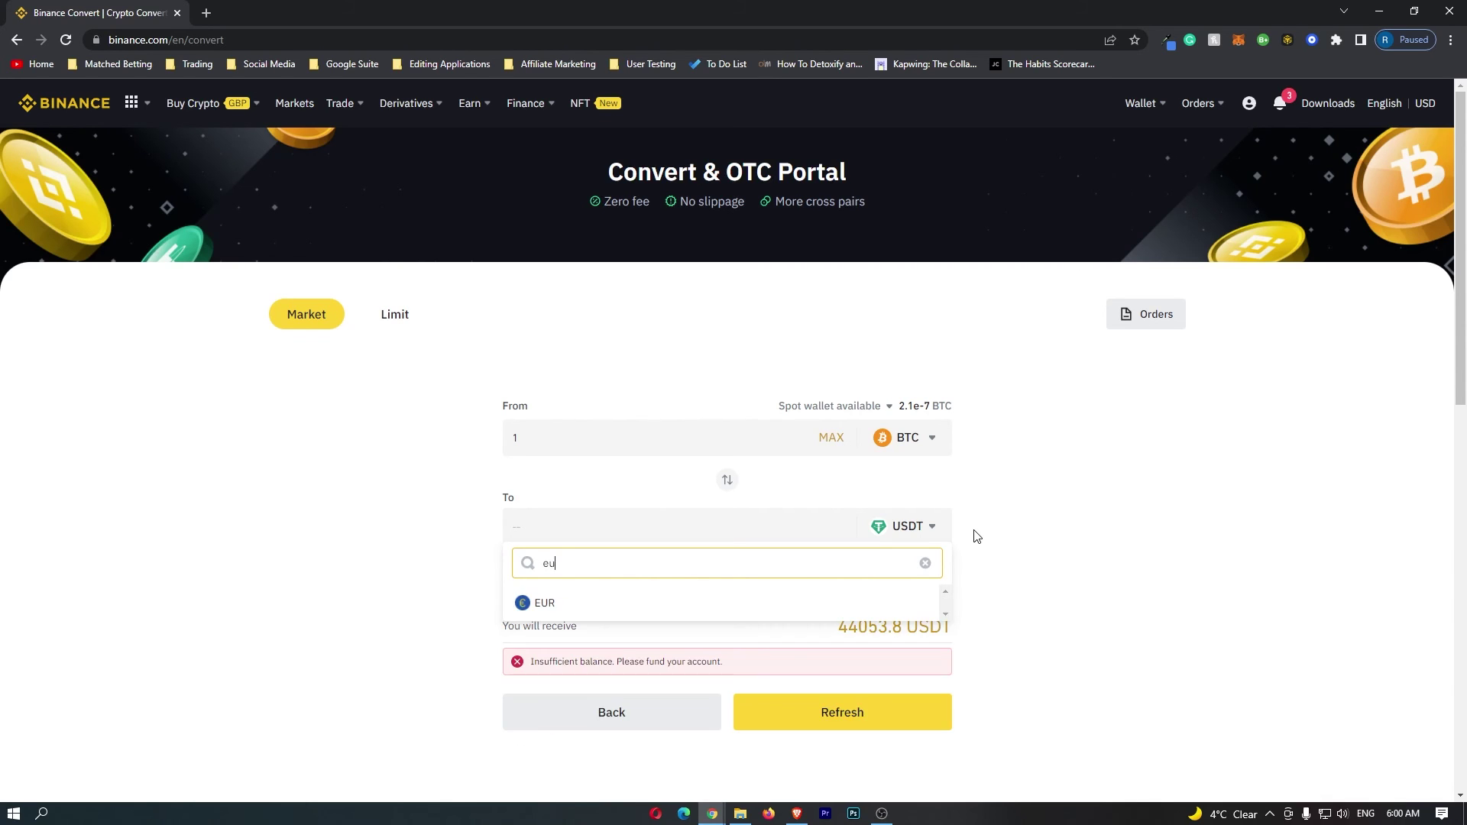
{"action": "key", "text": "BackSpace"}
{"action": "key", "text": "BackSpace"}
{"action": "key", "text": "BackSpace"}
{"action": "type", "text": "gbp"}
{"action": "left_click", "coordinate": [544, 603]}
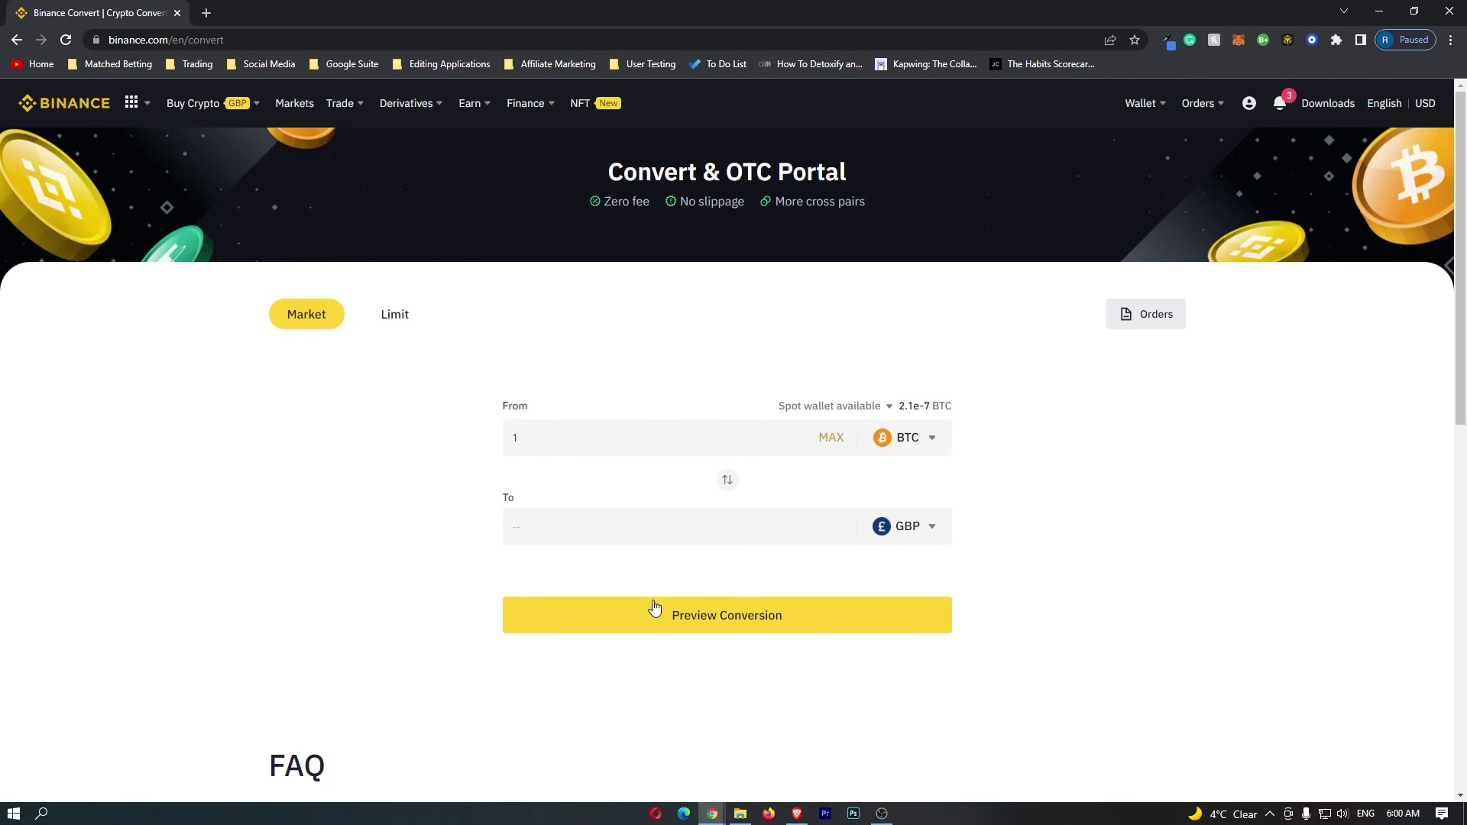
Step: Preview 1 BTC to GBP, highlighting the 33,302.4 GBP quote and insufficient balance warning
{"action": "left_click", "coordinate": [752, 619]}
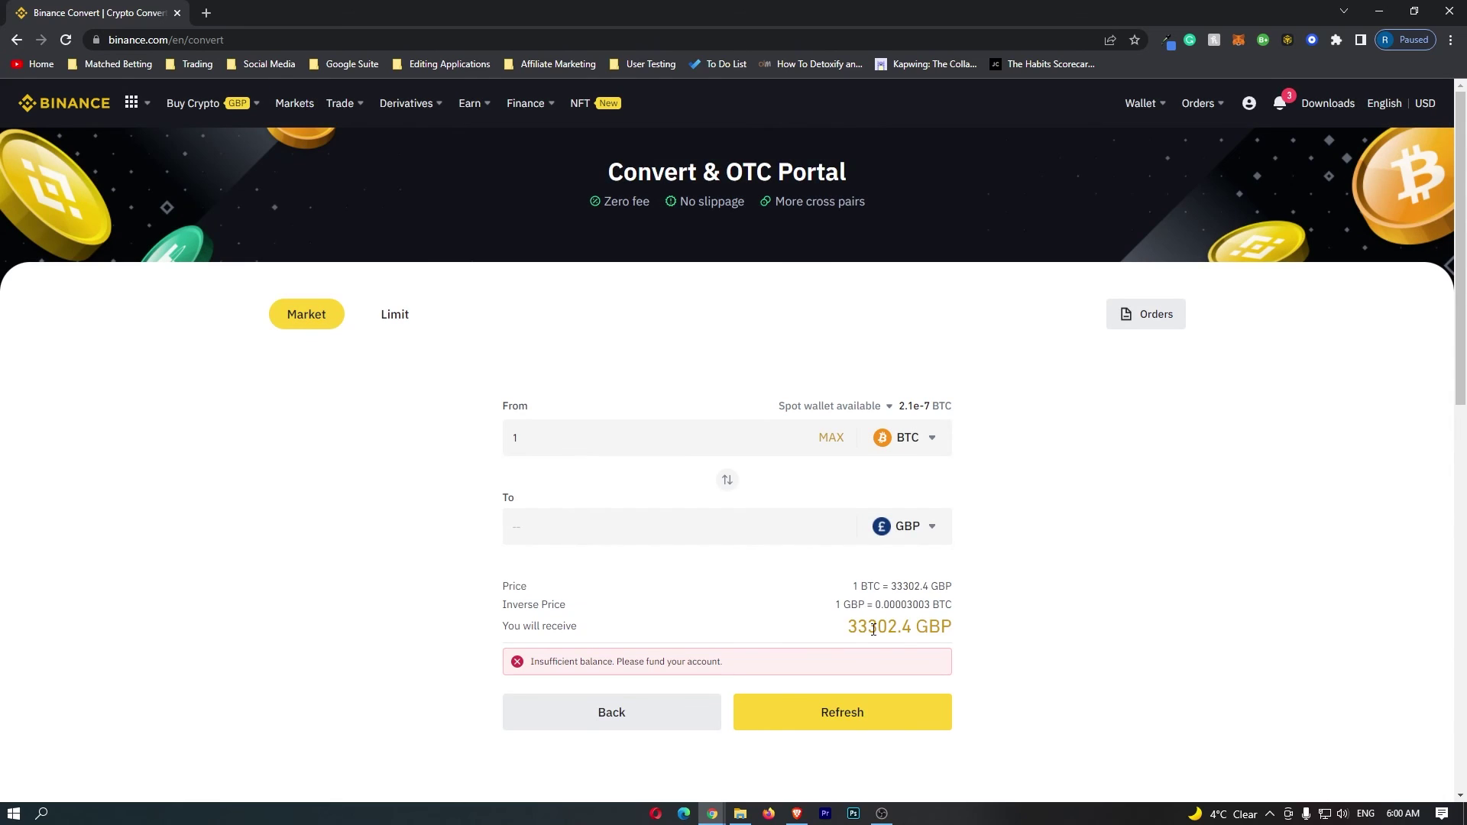
{"action": "left_click_drag", "start_coordinate": [848, 627], "coordinate": [955, 627]}
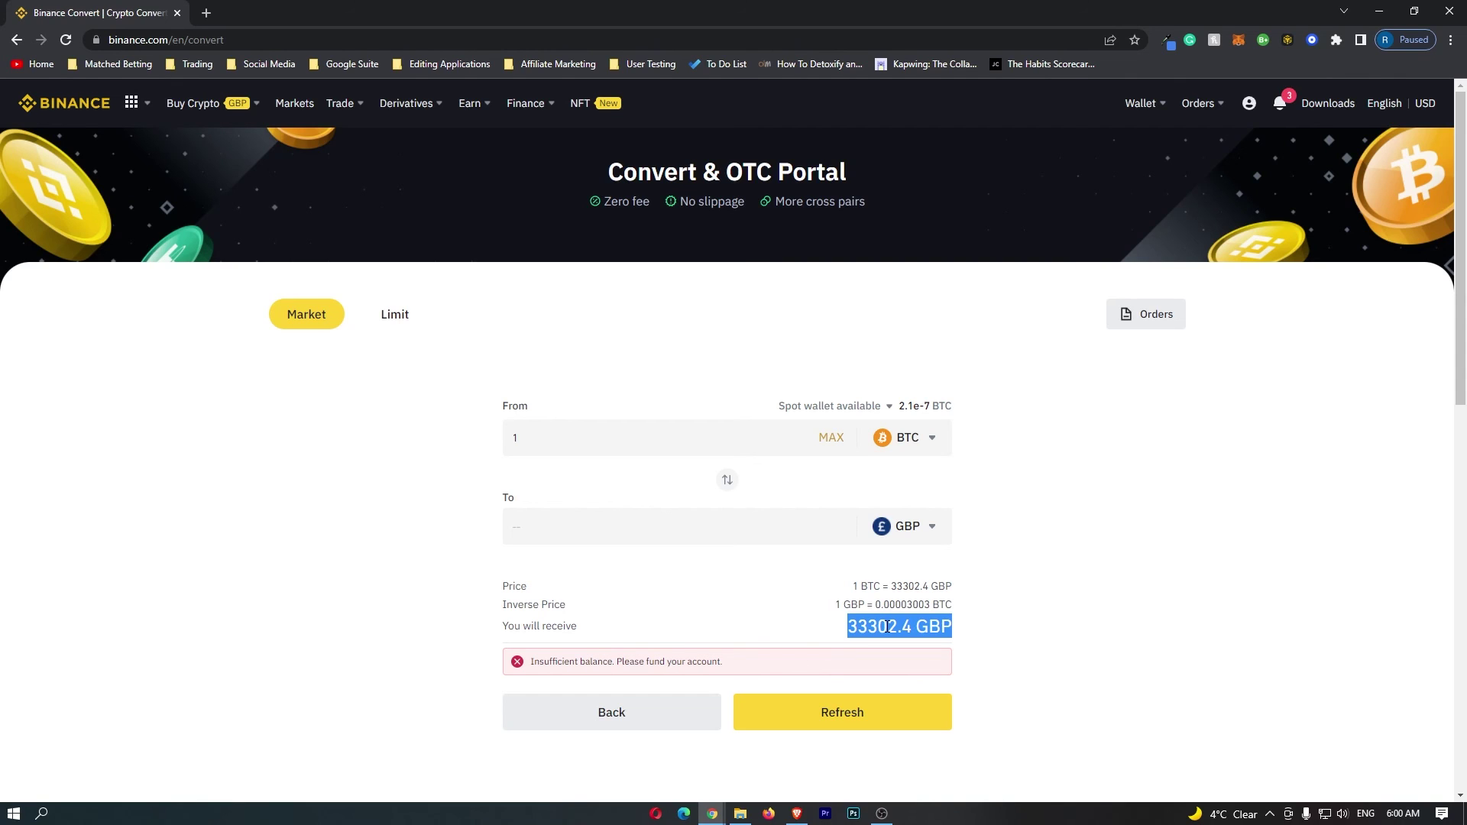
{"action": "left_click_drag", "start_coordinate": [974, 677], "coordinate": [890, 717]}
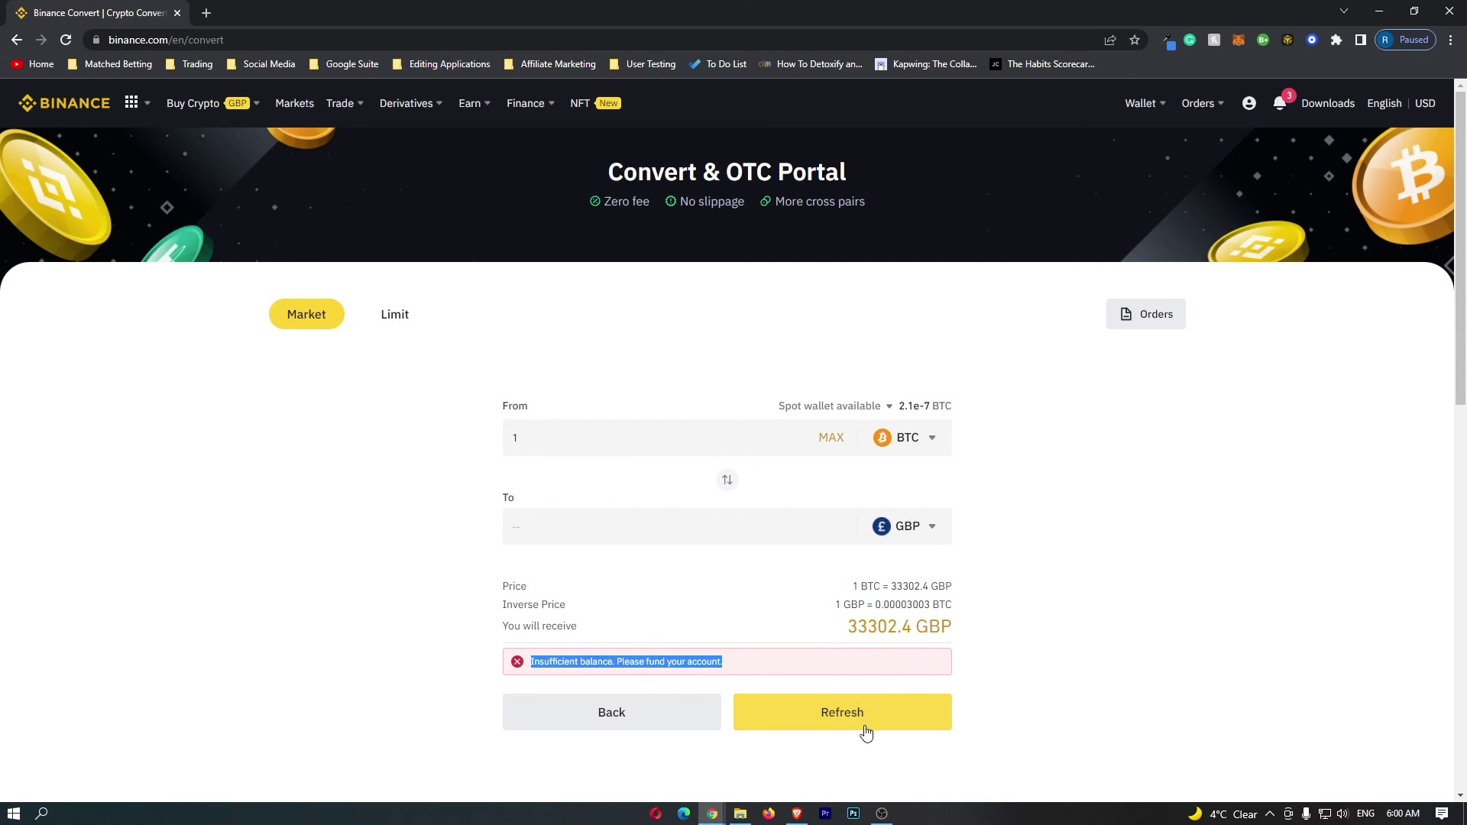
{"action": "left_click", "coordinate": [868, 722]}
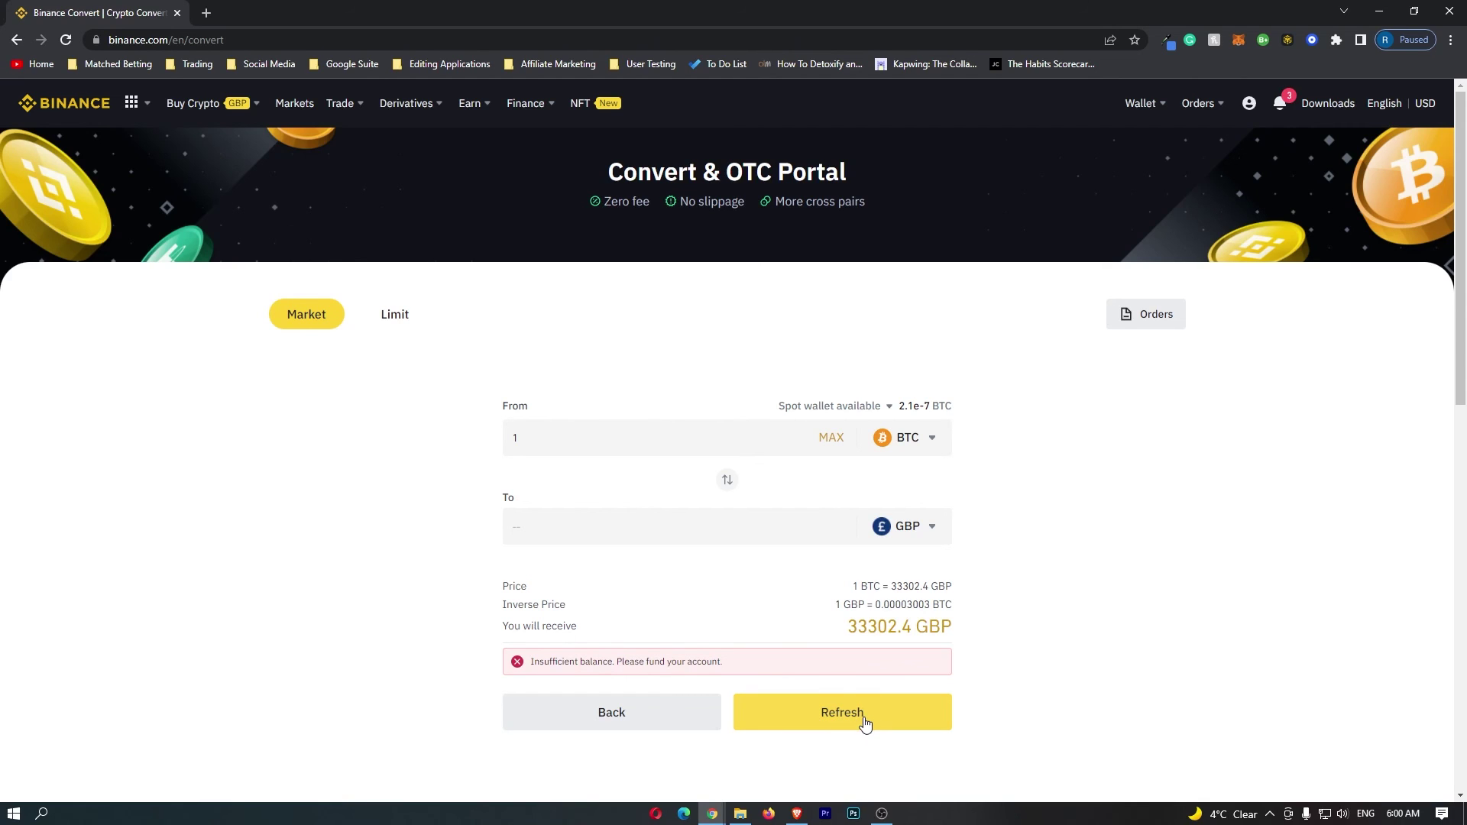